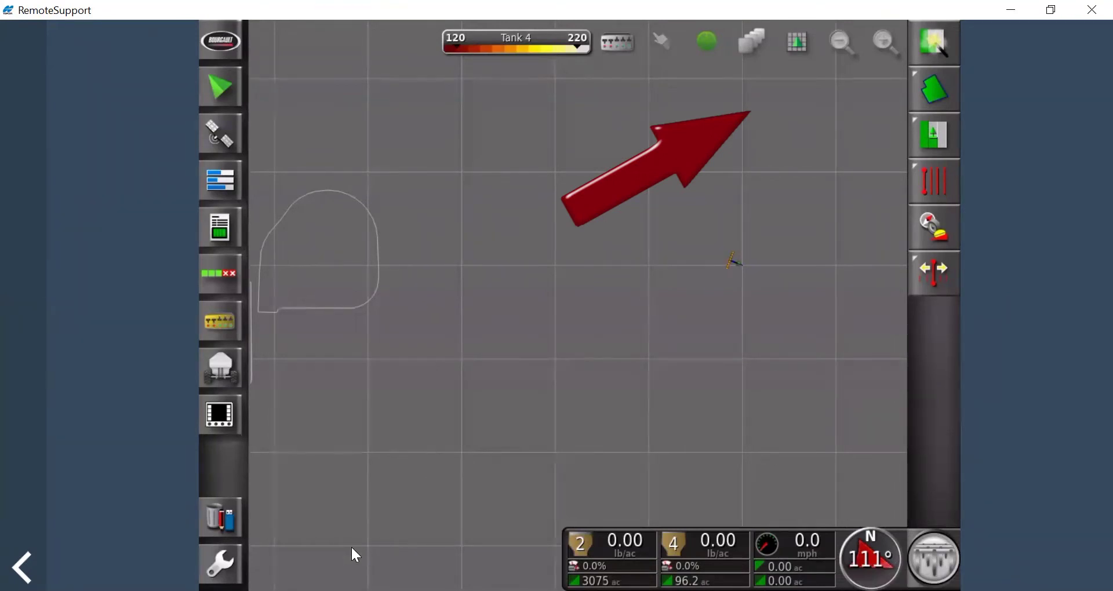
Enable Per Point Data in the system's console features and return to the map.
{"action": "left_click", "coordinate": [220, 562]}
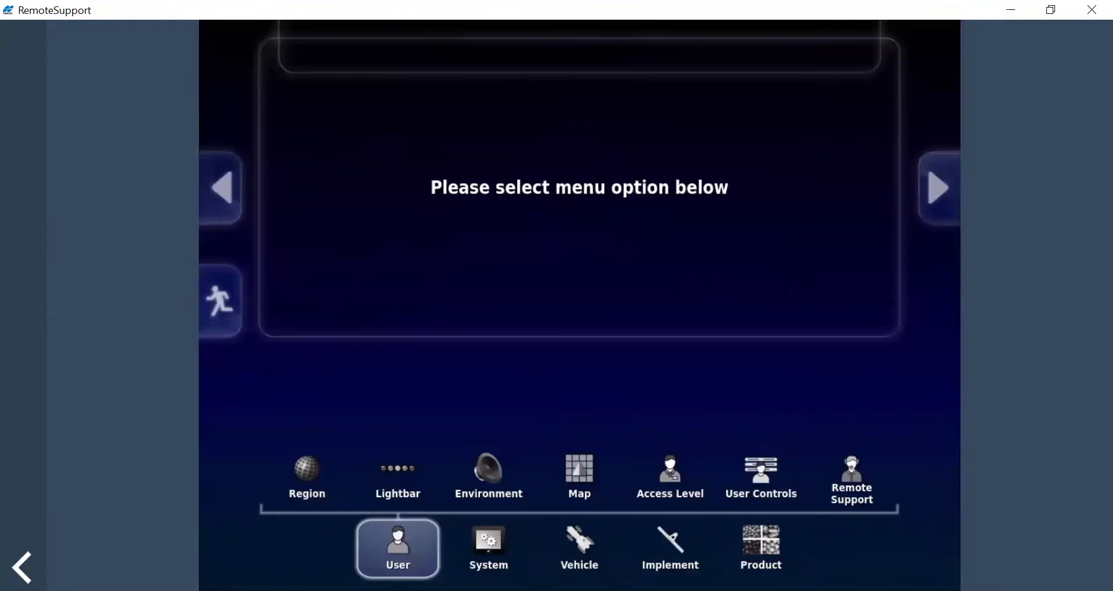
{"action": "left_click", "coordinate": [493, 551]}
{"action": "left_click", "coordinate": [330, 486]}
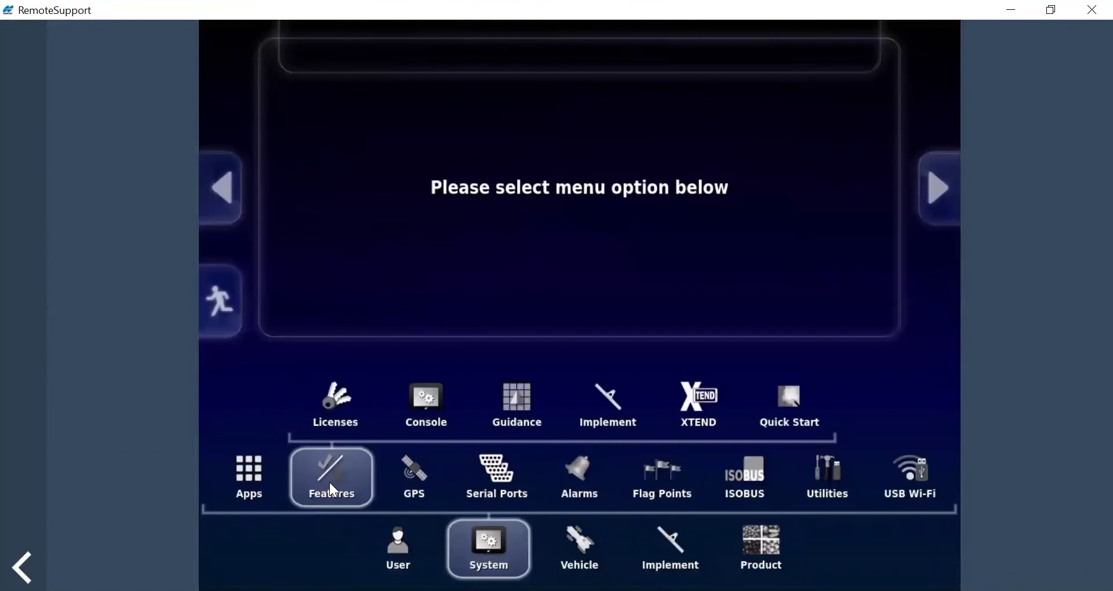
{"action": "left_click", "coordinate": [427, 400]}
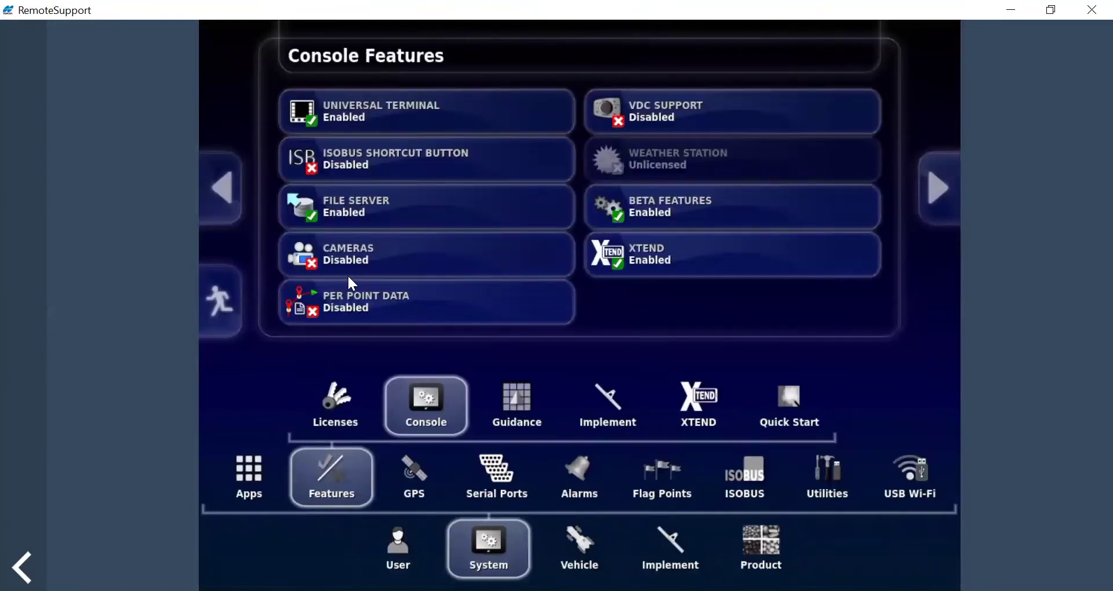
{"action": "left_click", "coordinate": [397, 316]}
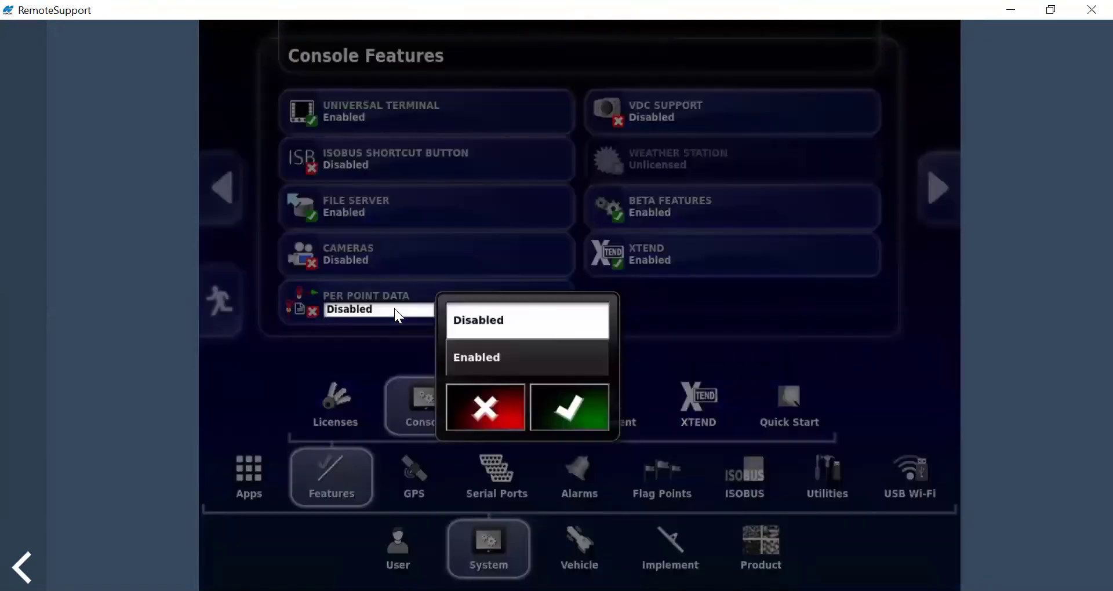
{"action": "left_click", "coordinate": [471, 356]}
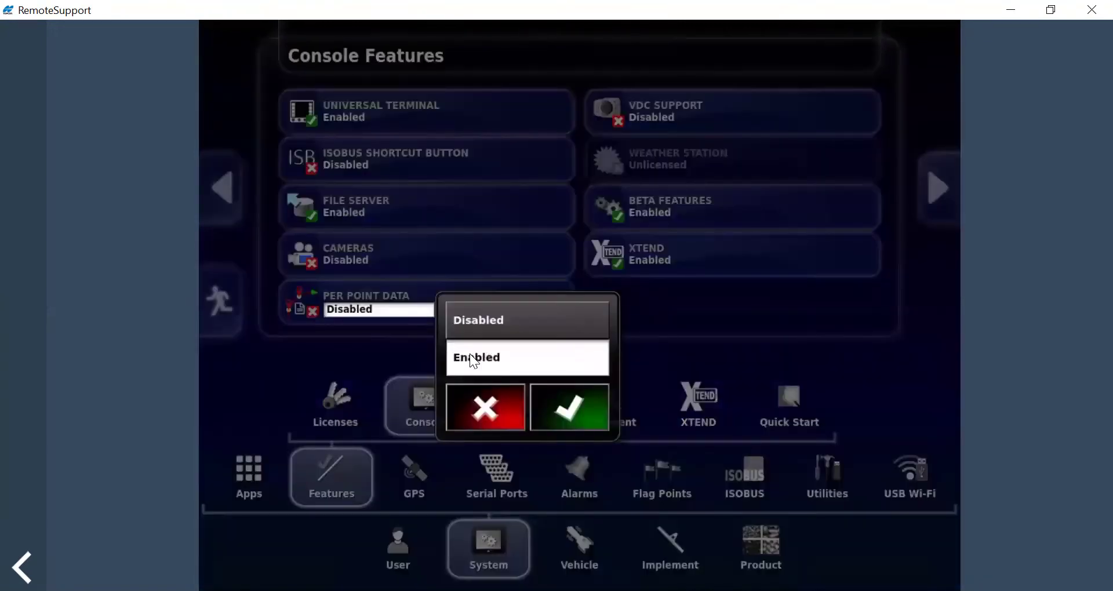
{"action": "left_click", "coordinate": [566, 407]}
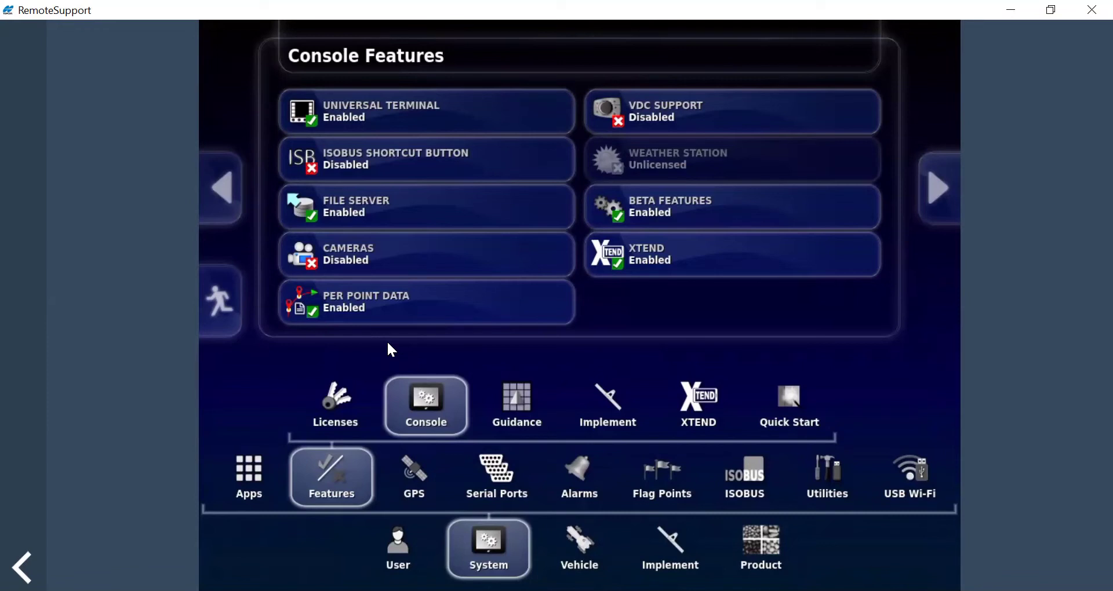
{"action": "left_click", "coordinate": [234, 317]}
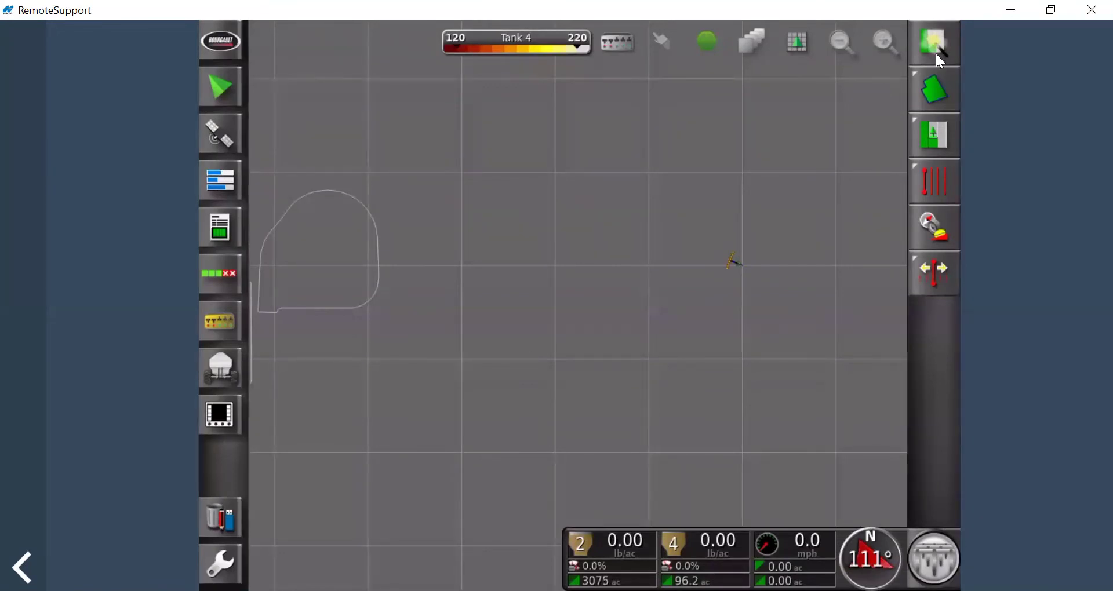
Load the existing field 13BITZS from the BOURGAULT farm.
{"action": "left_click", "coordinate": [932, 97]}
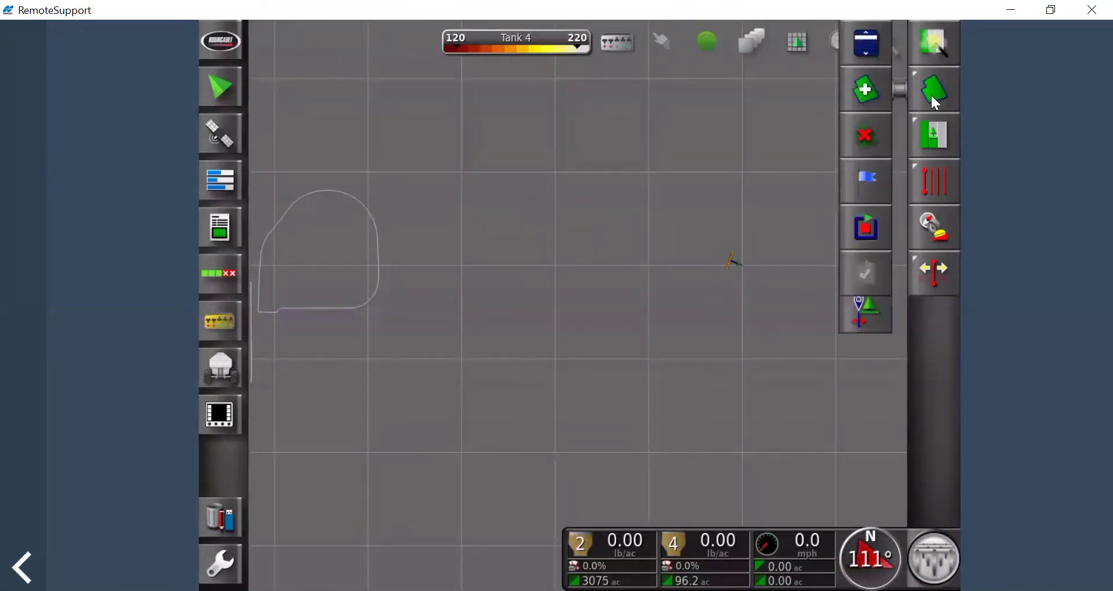
{"action": "left_click", "coordinate": [876, 57]}
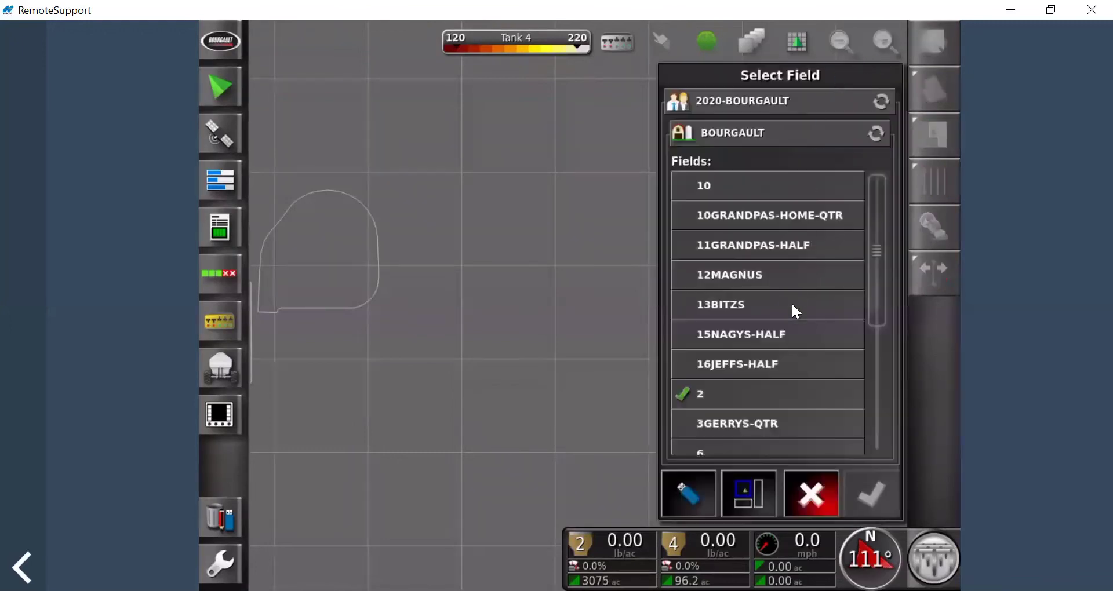
{"action": "left_click", "coordinate": [732, 318]}
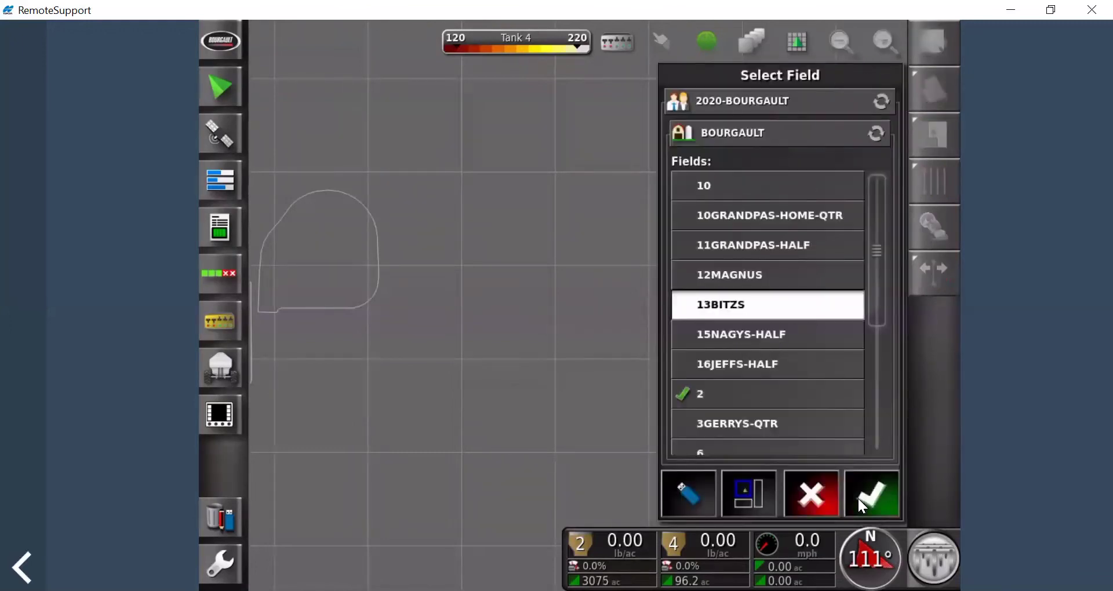
{"action": "left_click", "coordinate": [857, 477]}
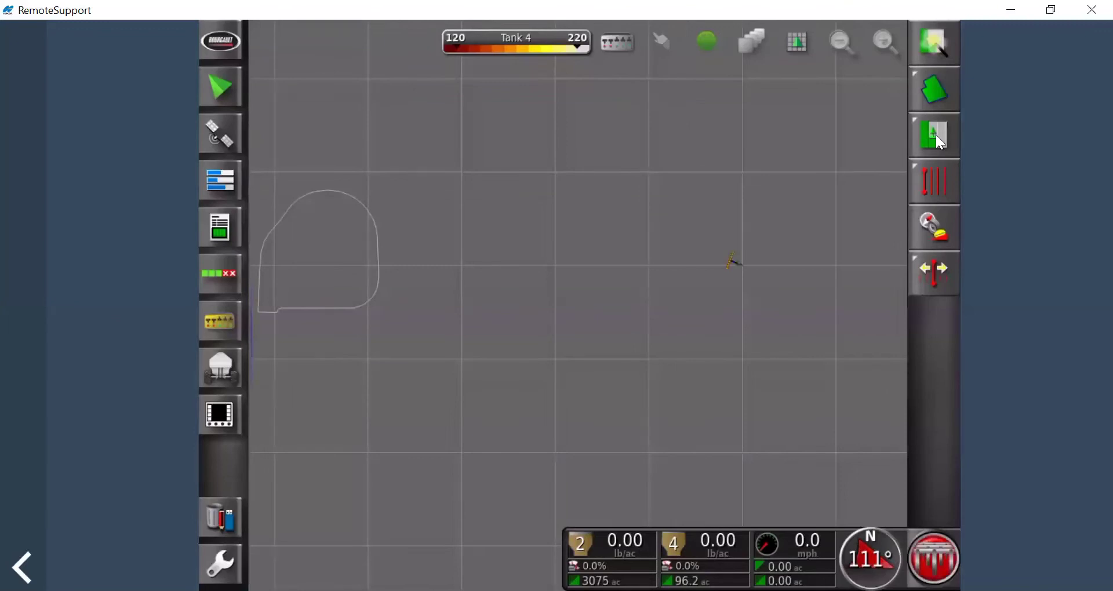
Load the APRIL22DEMOWHEAT job for field 13BITZS.
{"action": "left_click", "coordinate": [935, 134]}
{"action": "left_click", "coordinate": [874, 89]}
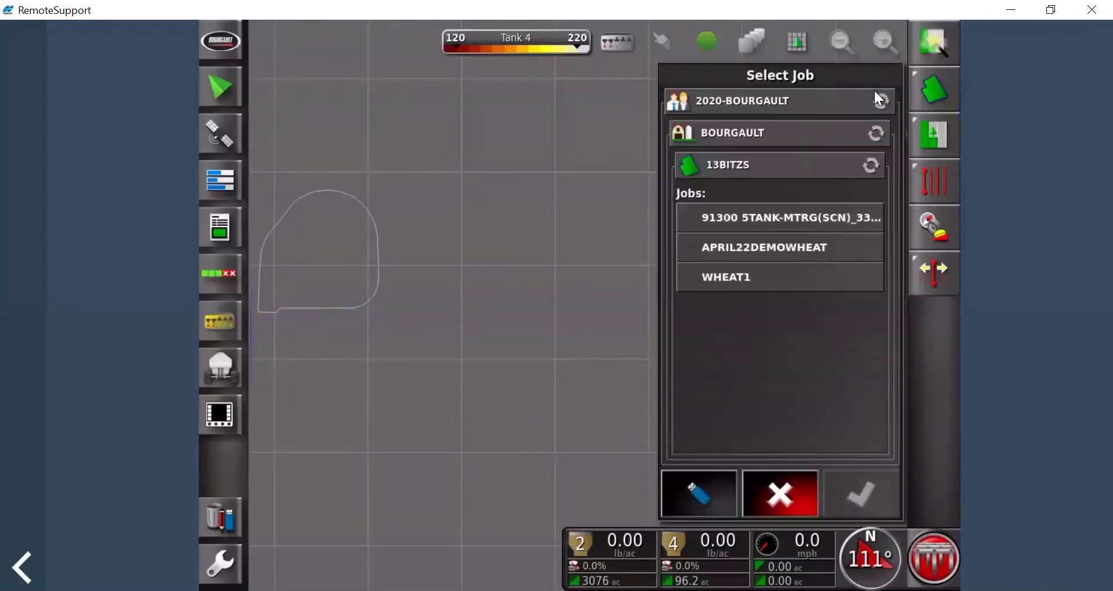
{"action": "left_click", "coordinate": [753, 252]}
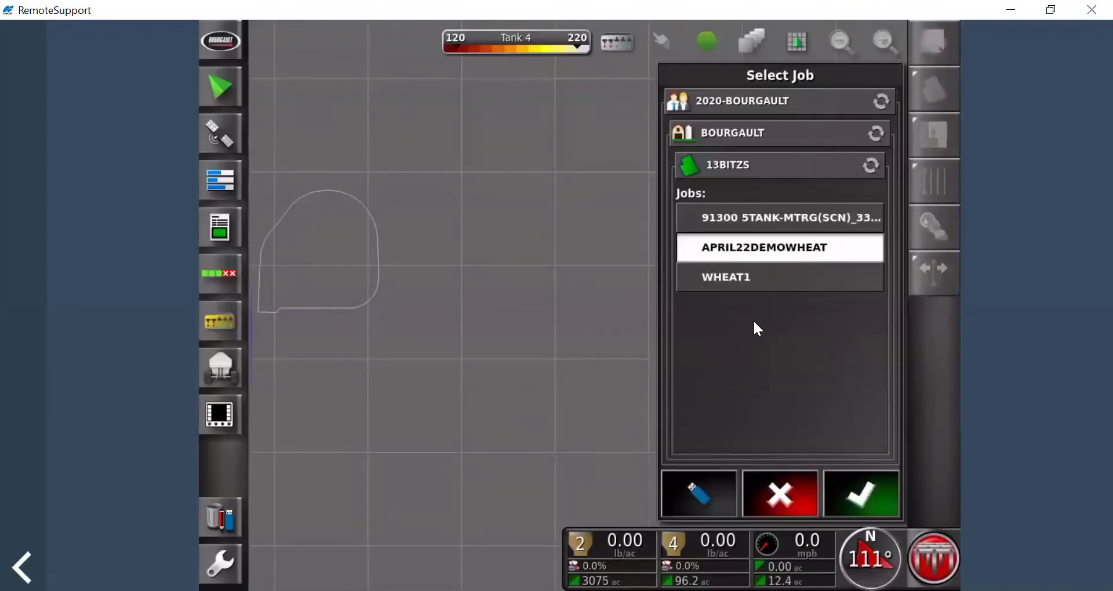
{"action": "left_click", "coordinate": [851, 495]}
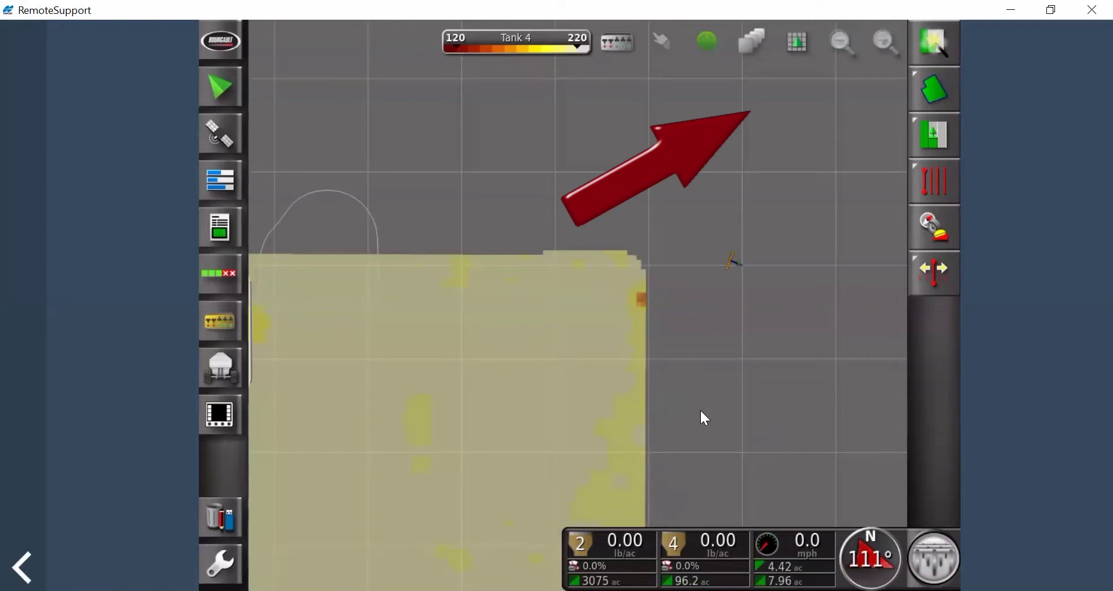
Start a Quick Start procedure and export the job report with Auto Adjust Ranges, Create Shape Files, Task Data and Per Point Data selected.
{"action": "mouse_move", "coordinate": [714, 398]}
{"action": "left_mouse_down"}
{"action": "mouse_move", "coordinate": [844, 346]}
{"action": "mouse_move", "coordinate": [895, 354]}
{"action": "left_mouse_up"}
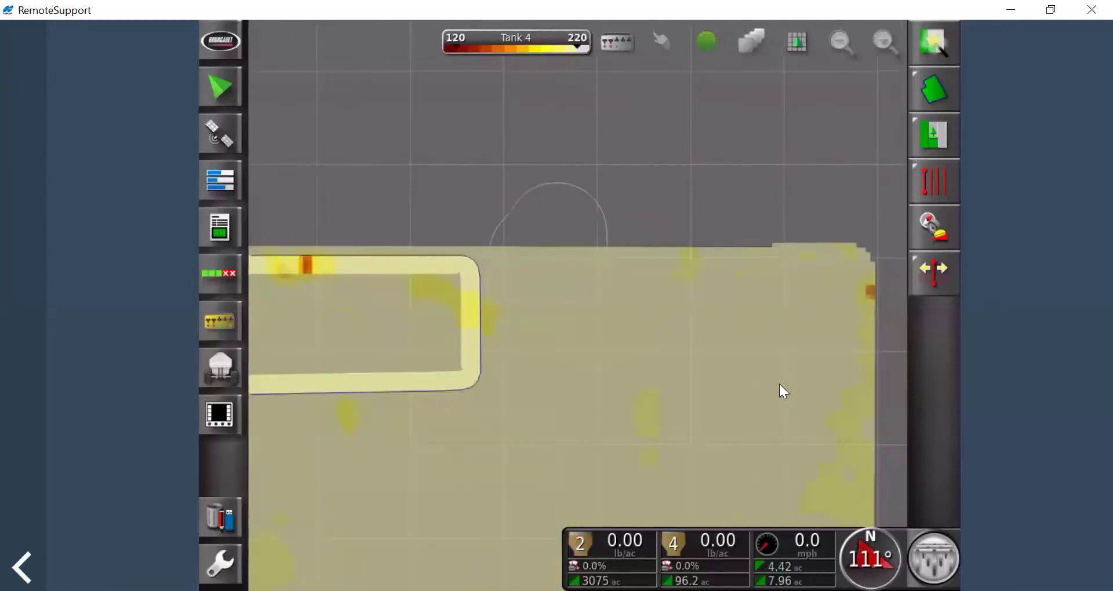
{"action": "left_click_drag", "start_coordinate": [780, 392], "coordinate": [666, 410]}
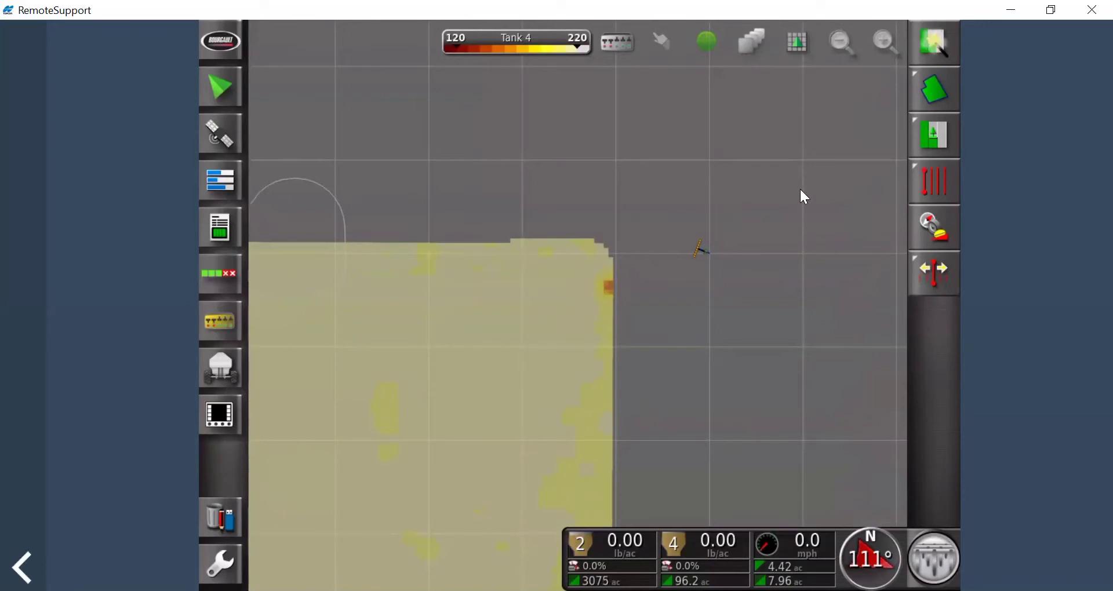
{"action": "left_click", "coordinate": [931, 43]}
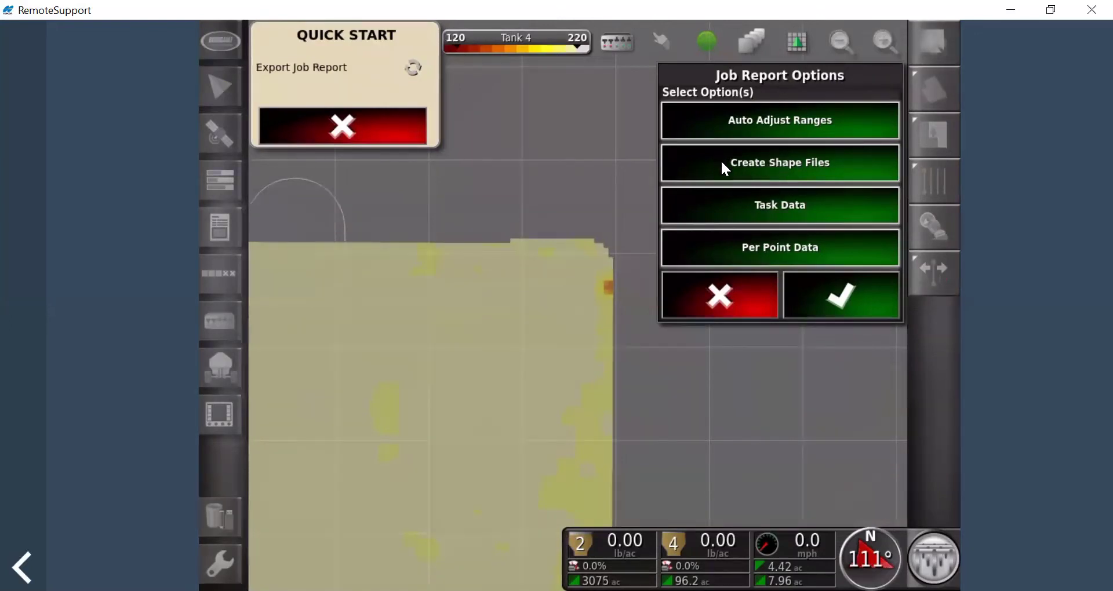
{"action": "left_click", "coordinate": [804, 178]}
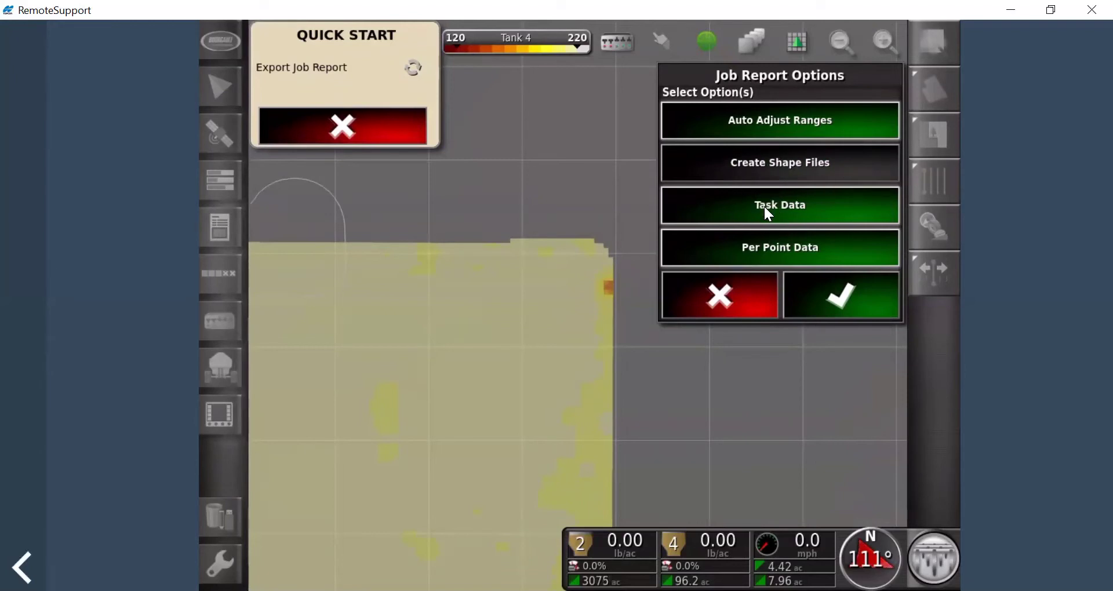
{"action": "left_click", "coordinate": [758, 166]}
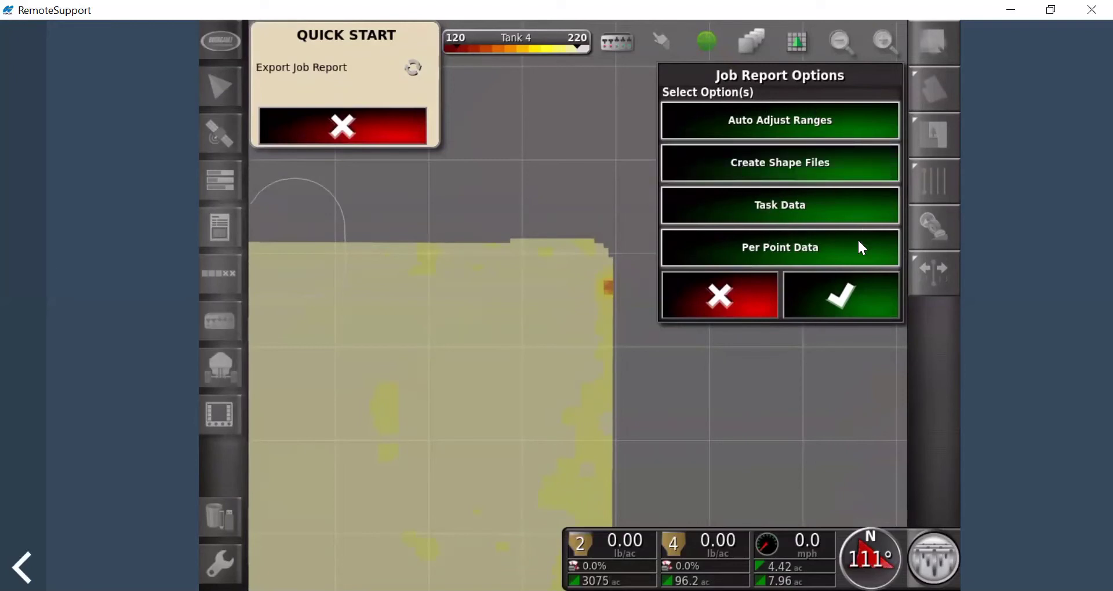
{"action": "left_click", "coordinate": [832, 293]}
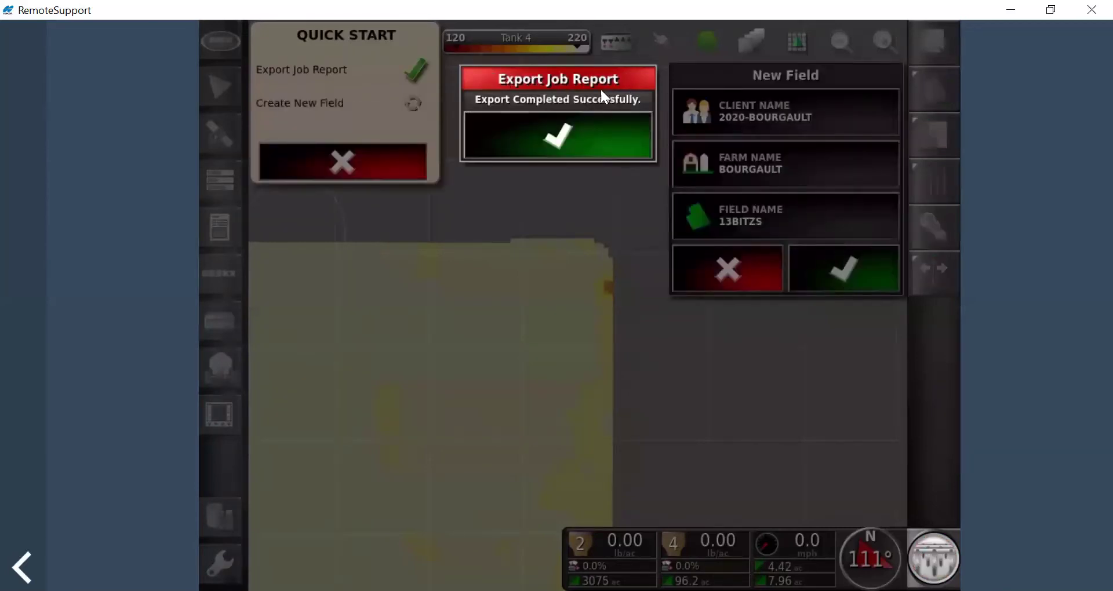
{"action": "left_click", "coordinate": [556, 143]}
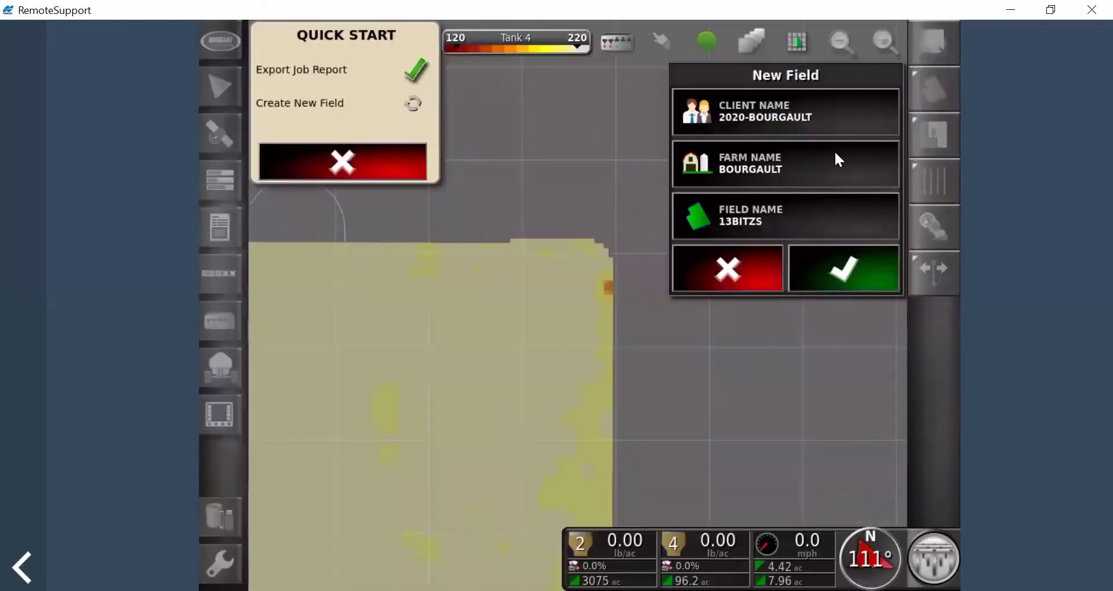
Create a new field named 4 under client 2020-BOURGAULT and farm BOURGAULT.
{"action": "left_click", "coordinate": [763, 221]}
{"action": "left_click", "coordinate": [512, 220]}
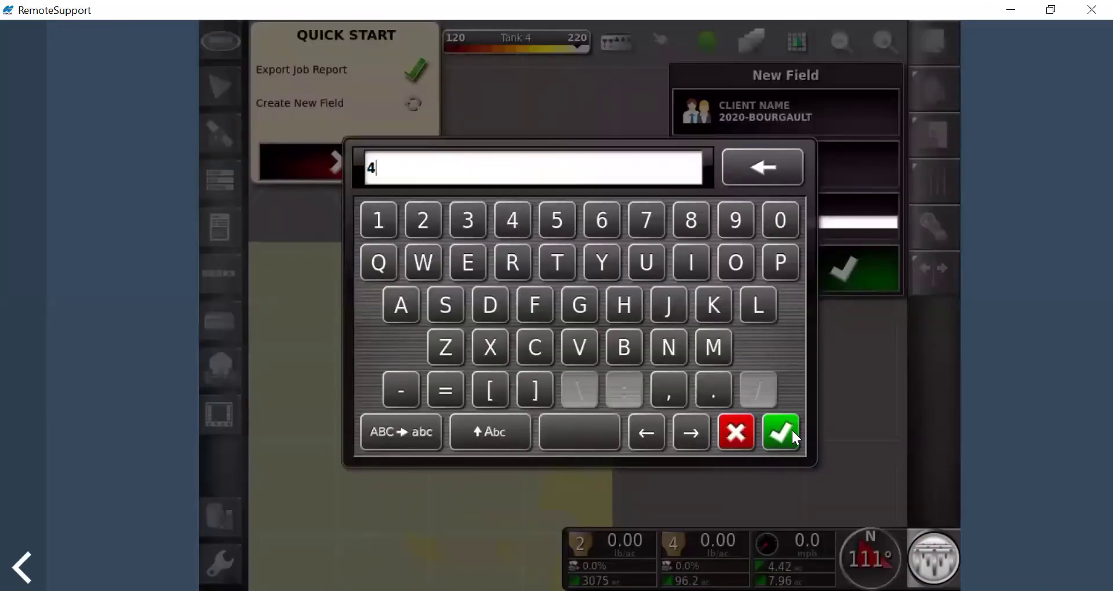
{"action": "left_click", "coordinate": [778, 427]}
{"action": "left_click", "coordinate": [841, 280]}
Create a new job named 4 and finish the Quick Start procedure.
{"action": "left_click", "coordinate": [499, 222]}
{"action": "left_click", "coordinate": [781, 432]}
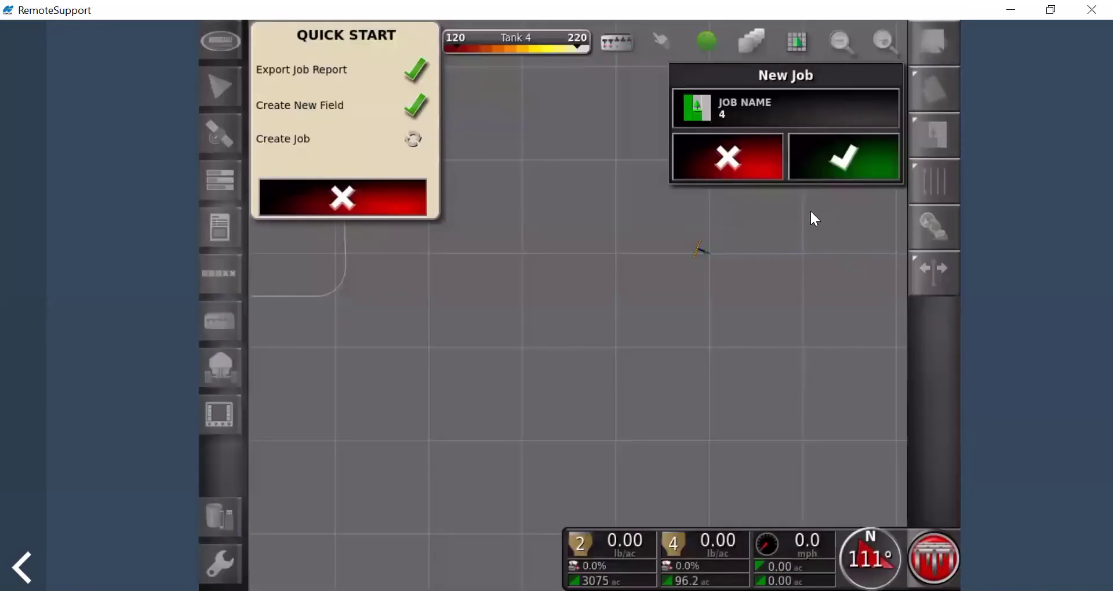
{"action": "left_click", "coordinate": [839, 164]}
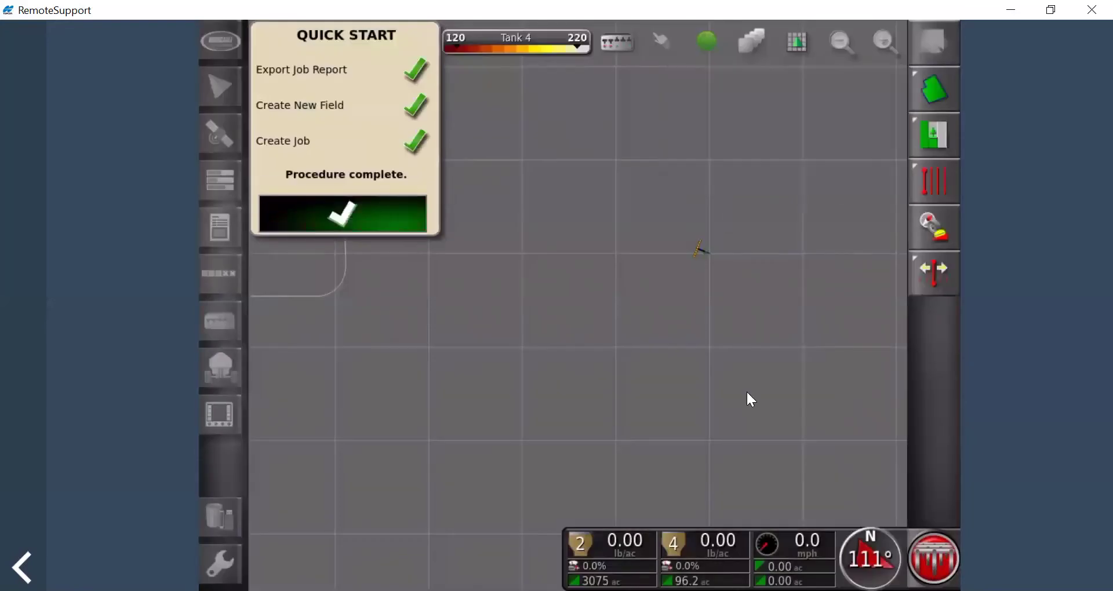
{"action": "left_click", "coordinate": [368, 225]}
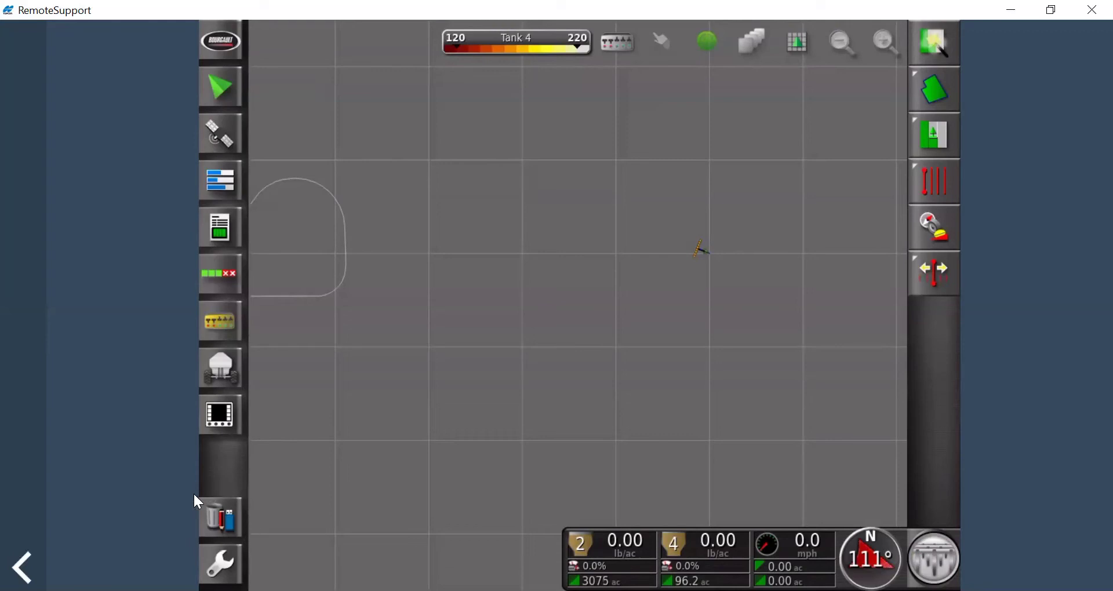
Open the Inventory Manager, browse its categories, keep Jobs as the category and select job 4.
{"action": "left_click", "coordinate": [218, 525]}
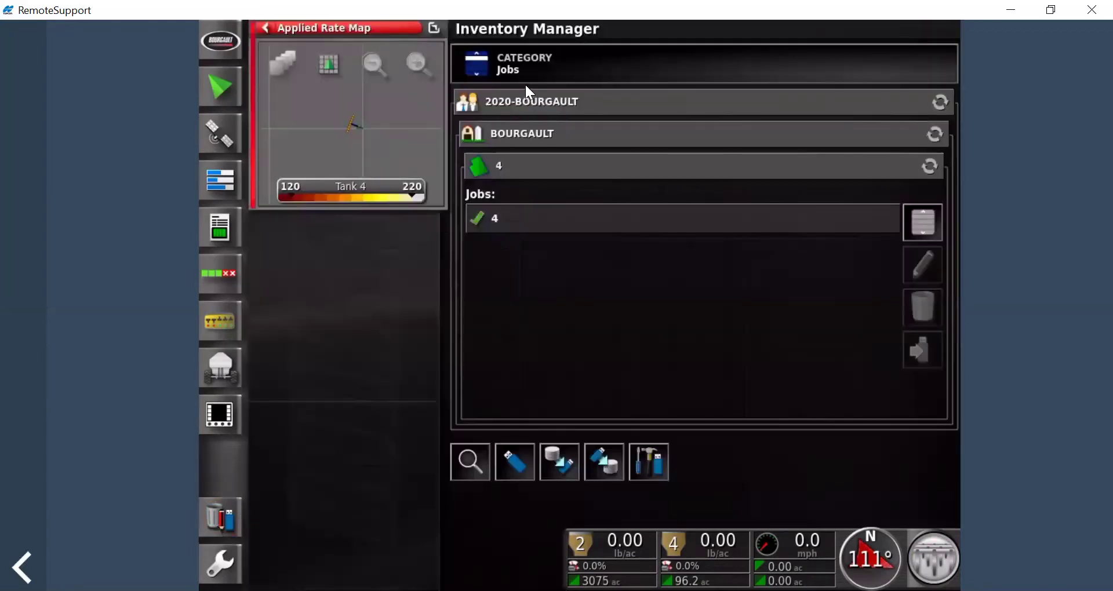
{"action": "left_click", "coordinate": [580, 67]}
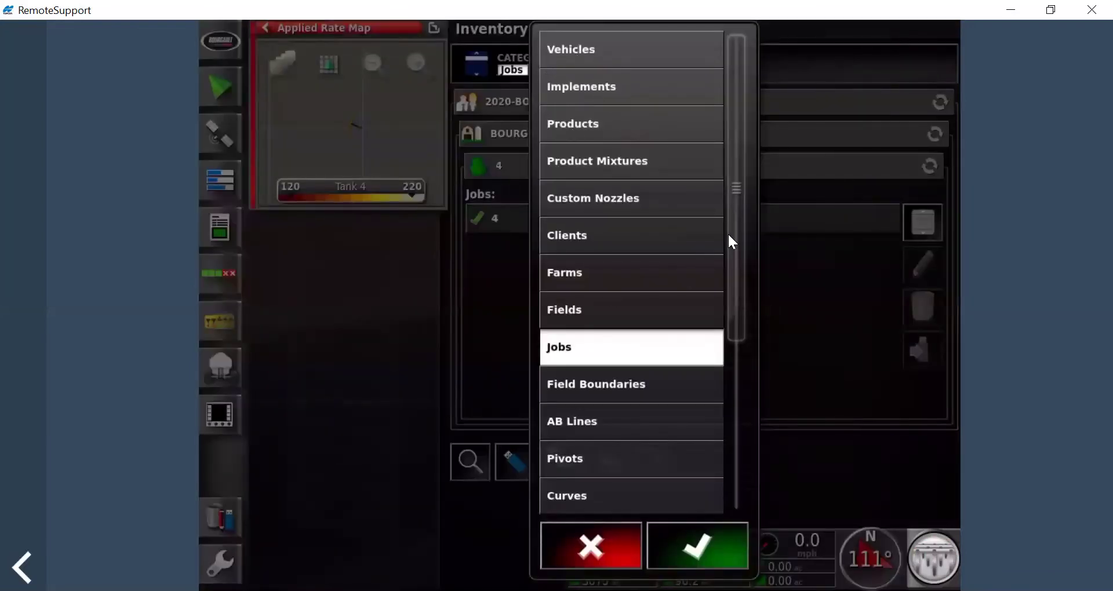
{"action": "left_click_drag", "start_coordinate": [743, 274], "coordinate": [740, 128]}
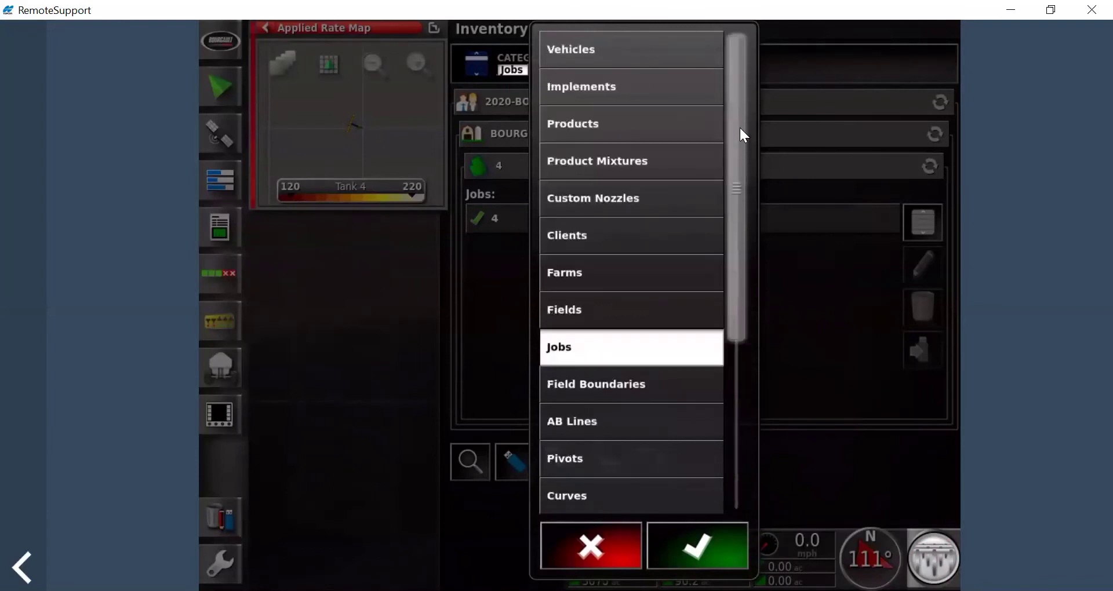
{"action": "left_click", "coordinate": [582, 300]}
{"action": "left_click", "coordinate": [563, 351]}
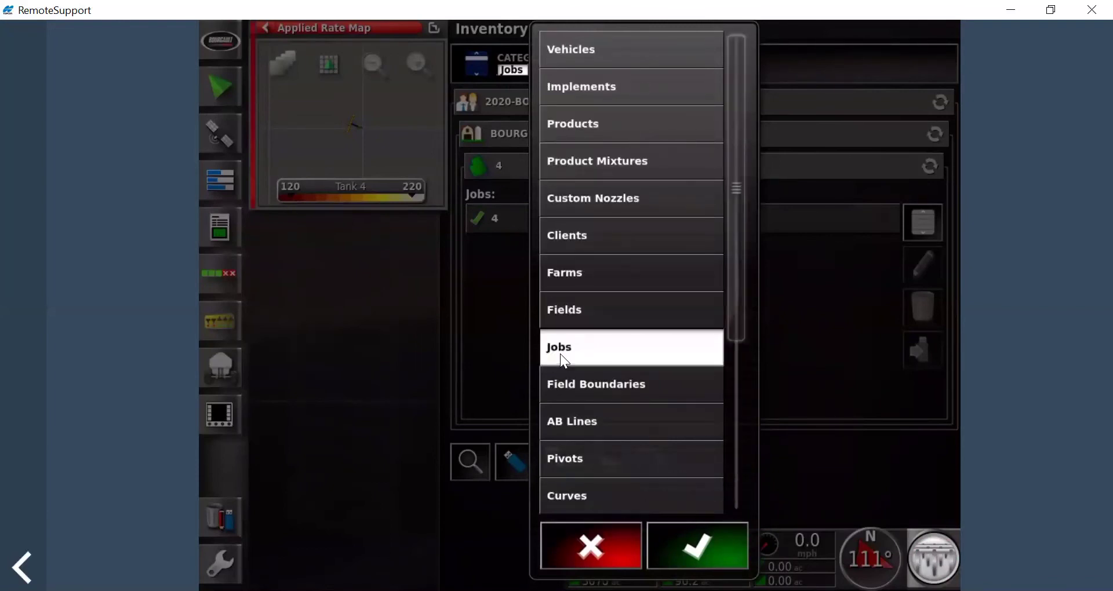
{"action": "left_click", "coordinate": [689, 545]}
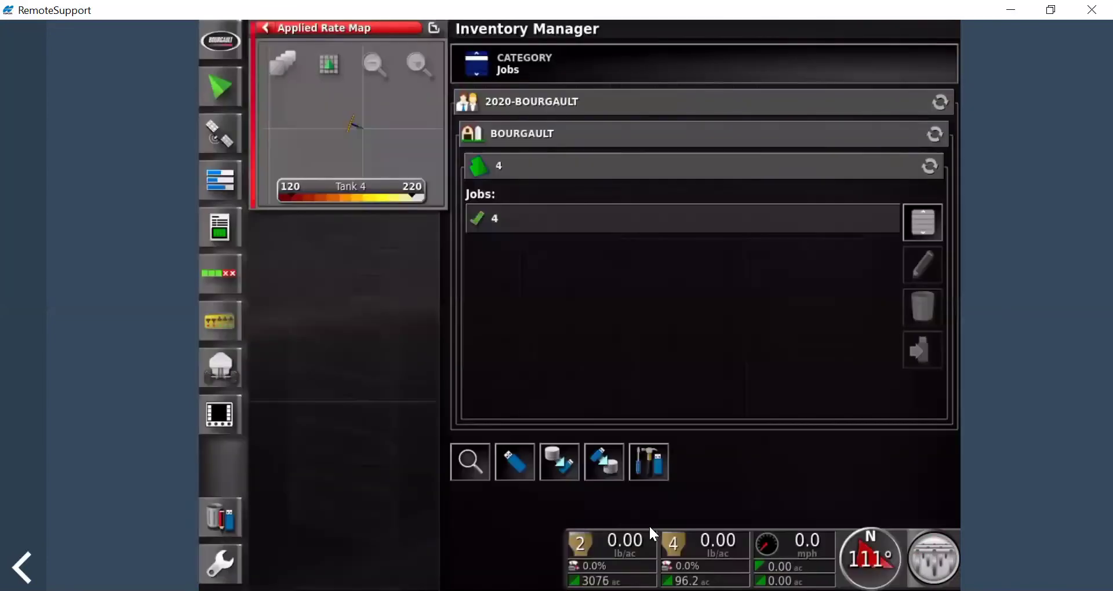
{"action": "left_click", "coordinate": [506, 217]}
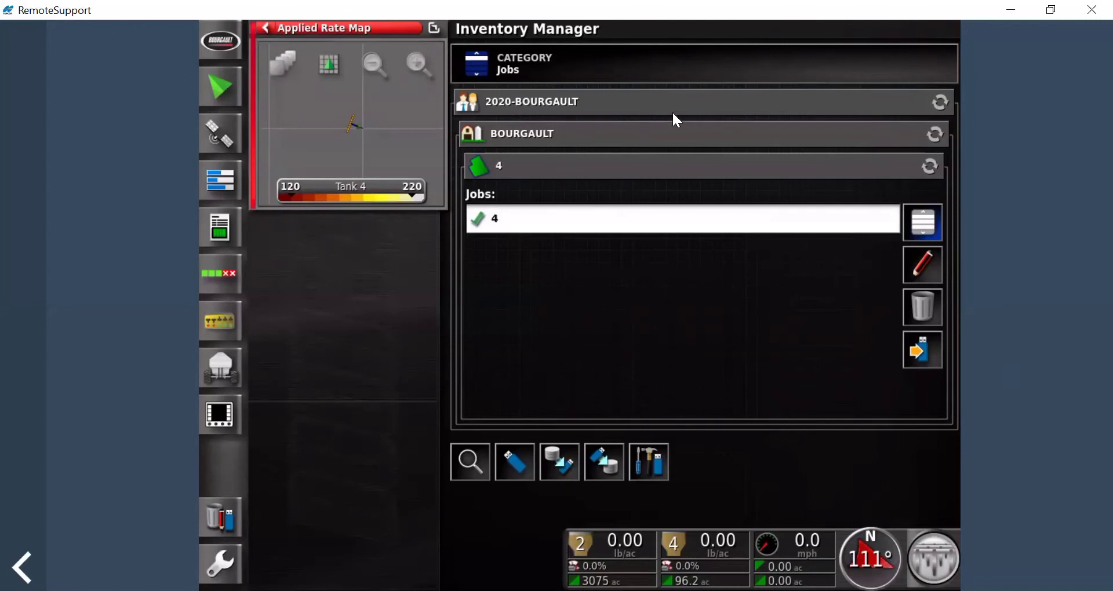
Return to the client list and search the Jobs category for dates from 1/1/2020 to 31/12/2021 with any size and implement.
{"action": "left_click", "coordinate": [598, 100]}
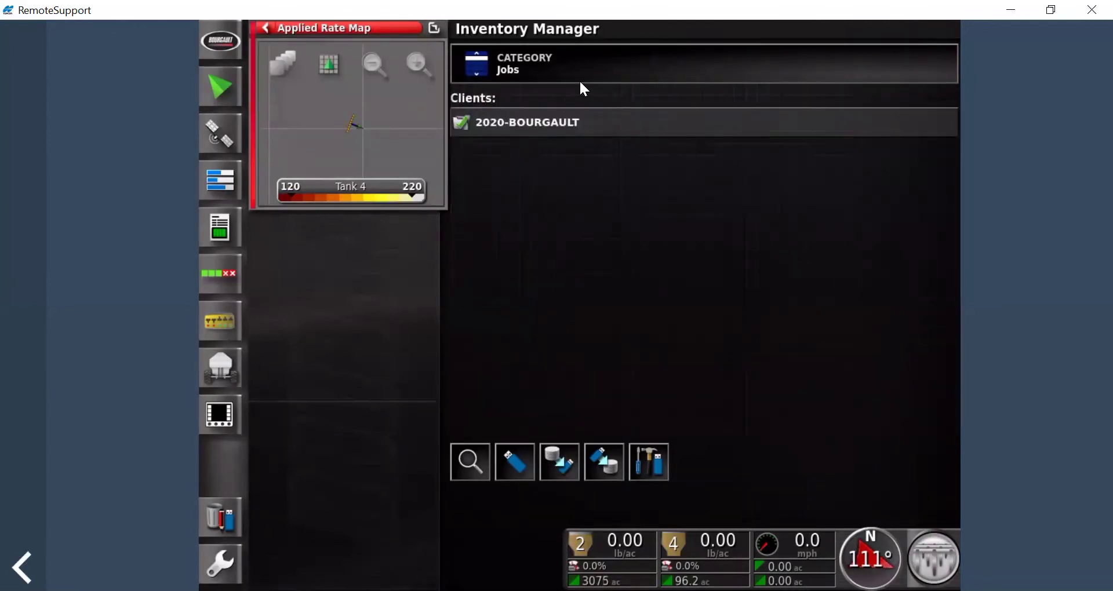
{"action": "left_click", "coordinate": [519, 125]}
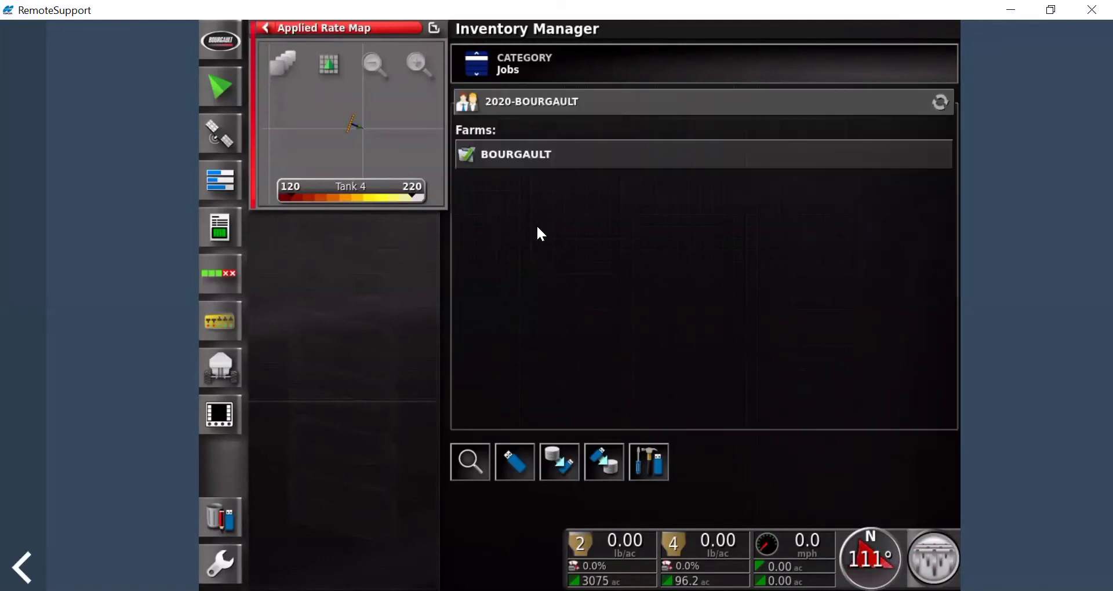
{"action": "left_click", "coordinate": [524, 102]}
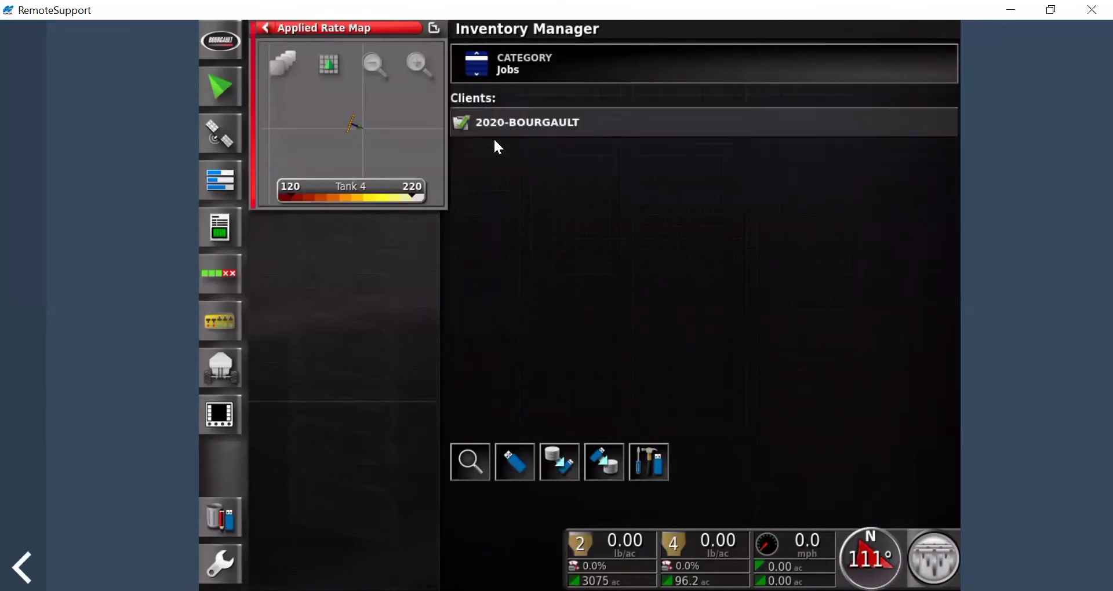
{"action": "left_click", "coordinate": [468, 457]}
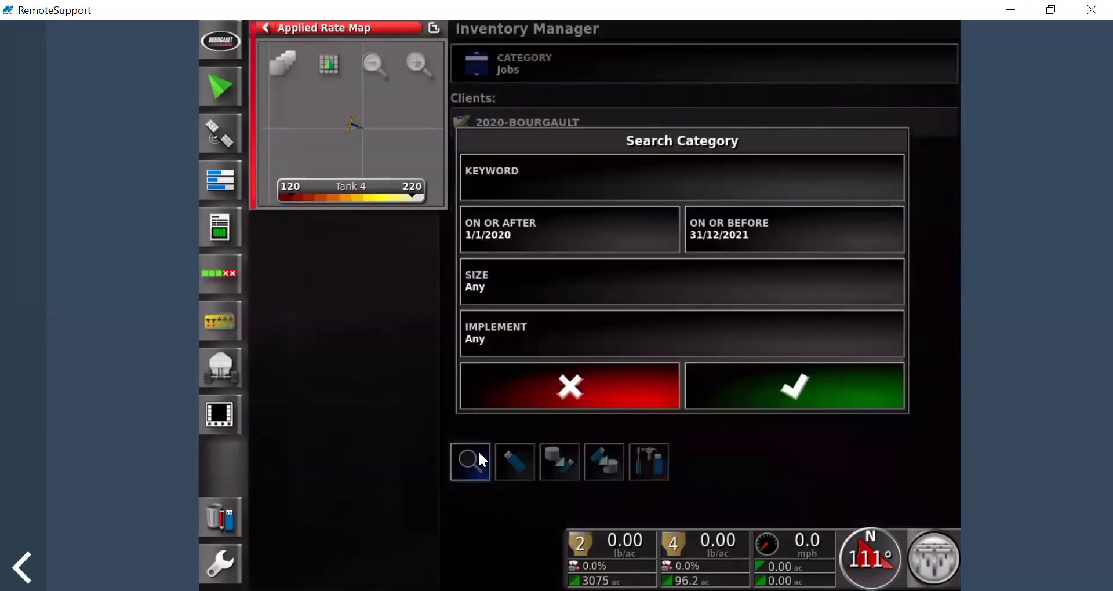
{"action": "left_click", "coordinate": [513, 236]}
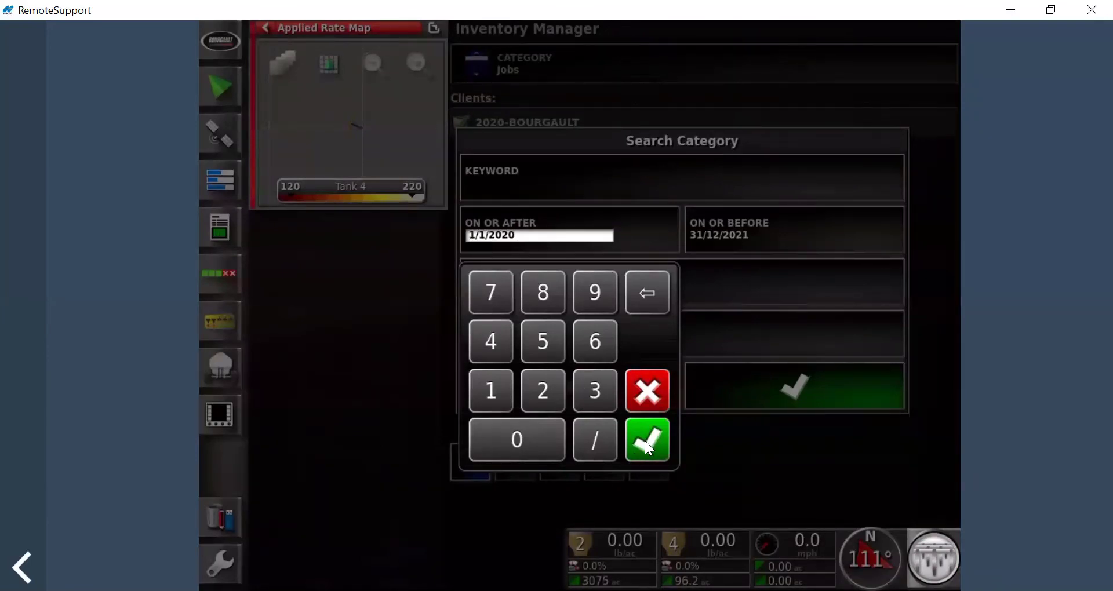
{"action": "left_click", "coordinate": [712, 251]}
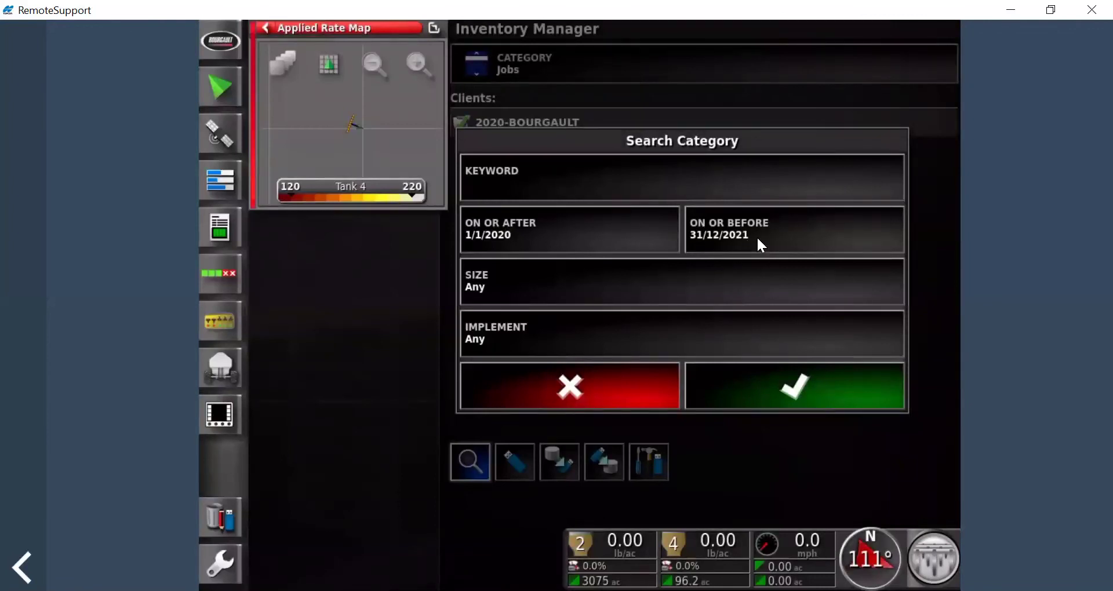
{"action": "left_click", "coordinate": [773, 396]}
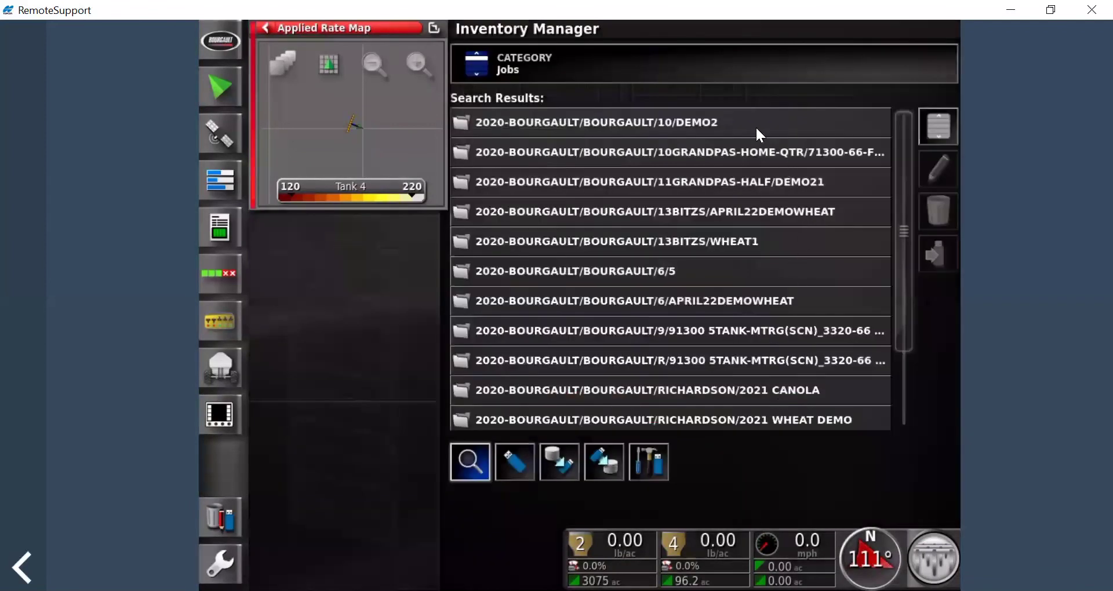
Look through the job search results and select all of the jobs found.
{"action": "left_click_drag", "start_coordinate": [902, 243], "coordinate": [902, 359]}
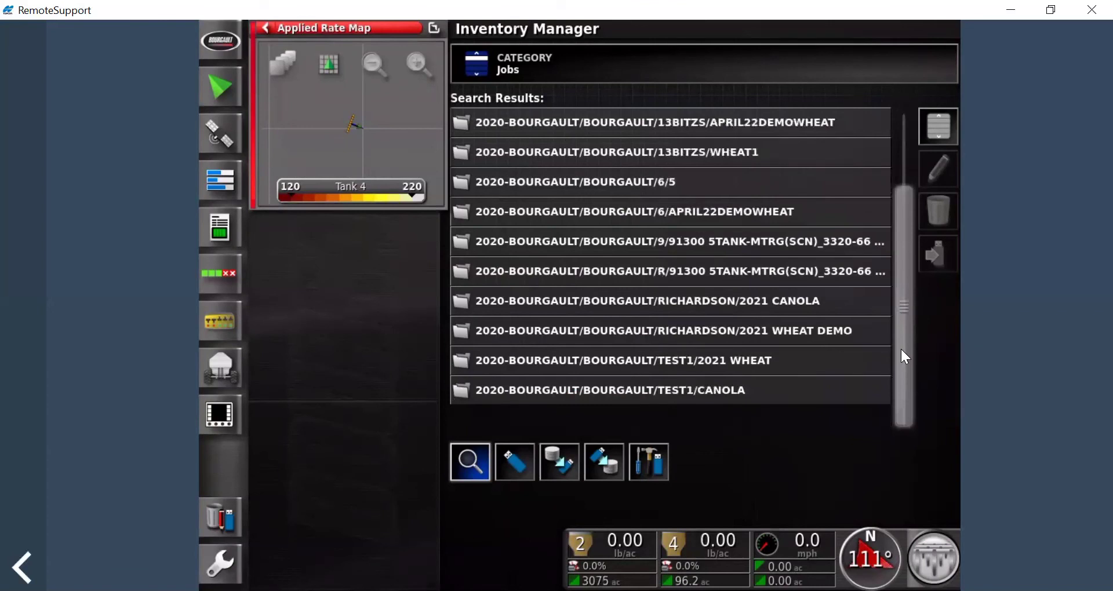
{"action": "left_click_drag", "start_coordinate": [896, 266], "coordinate": [896, 190]}
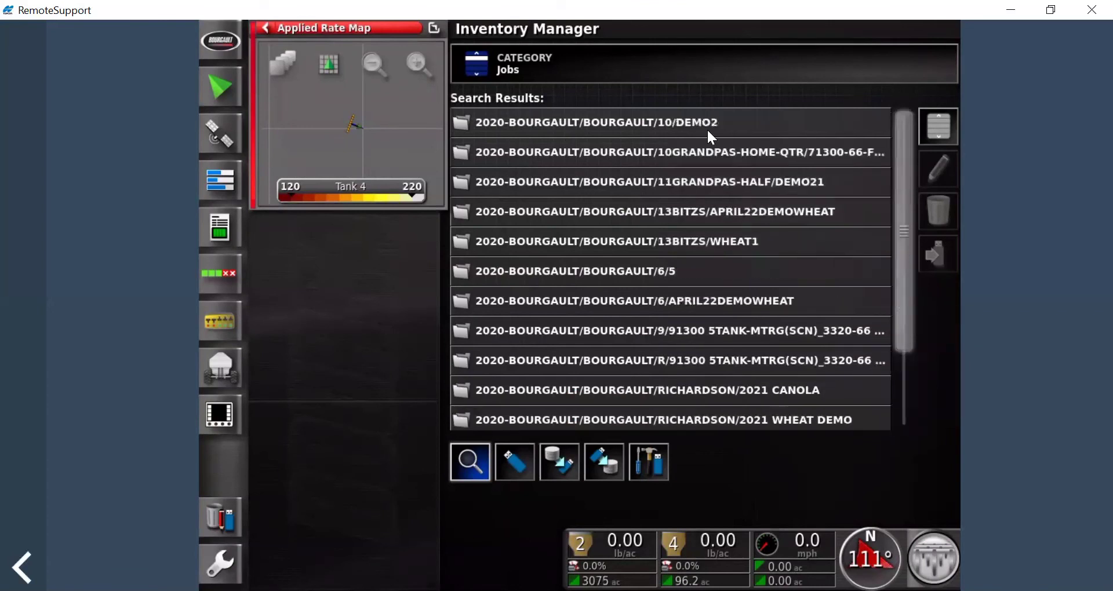
{"action": "left_click", "coordinate": [608, 127]}
{"action": "left_click", "coordinate": [600, 183]}
{"action": "left_click", "coordinate": [610, 238]}
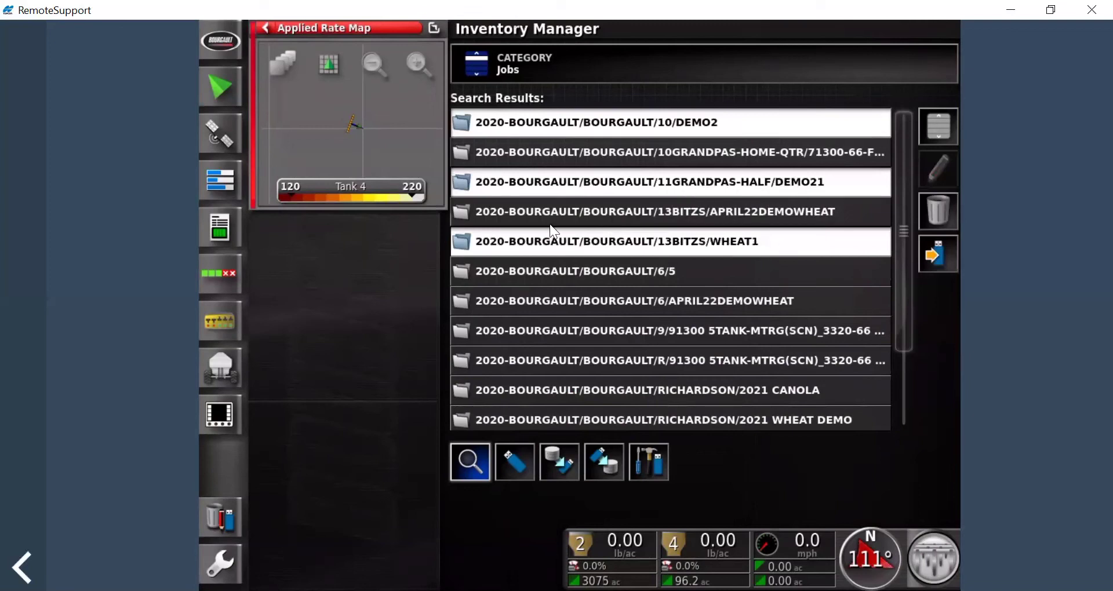
{"action": "left_click", "coordinate": [938, 123]}
{"action": "left_click", "coordinate": [937, 124]}
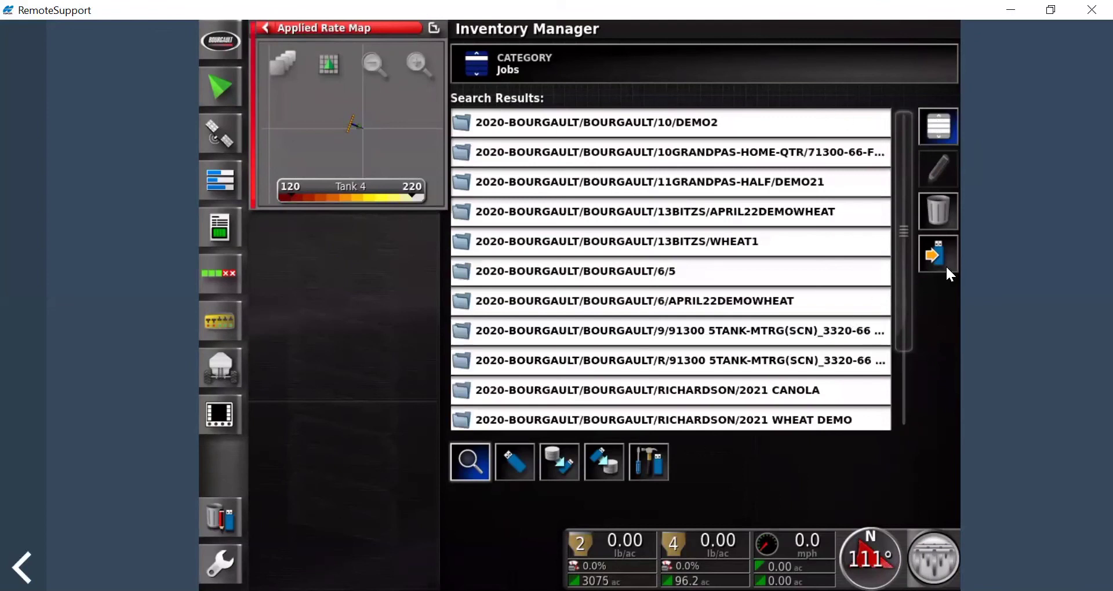
Export the selected jobs with both Save Job and Export Job Report, declining to overwrite any existing files.
{"action": "left_click", "coordinate": [927, 254]}
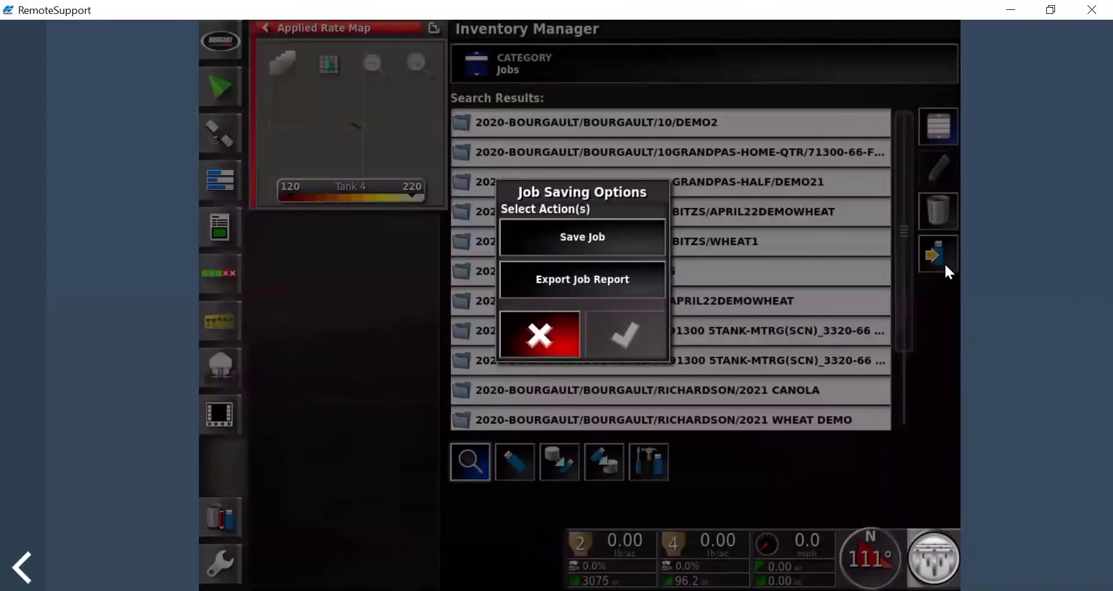
{"action": "left_click", "coordinate": [582, 239]}
{"action": "left_click", "coordinate": [594, 290]}
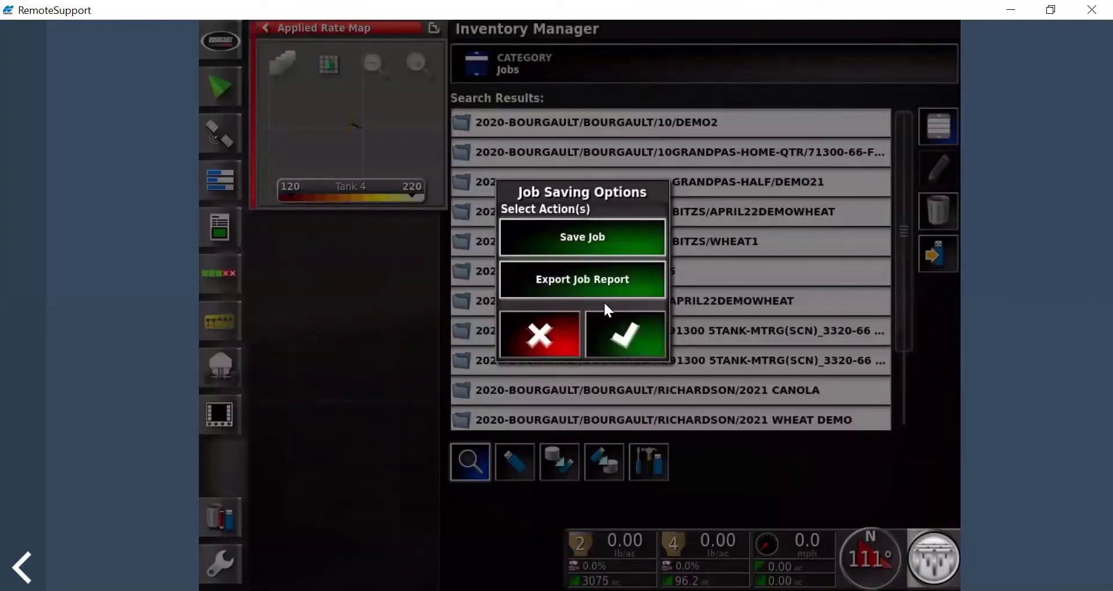
{"action": "left_click", "coordinate": [612, 337]}
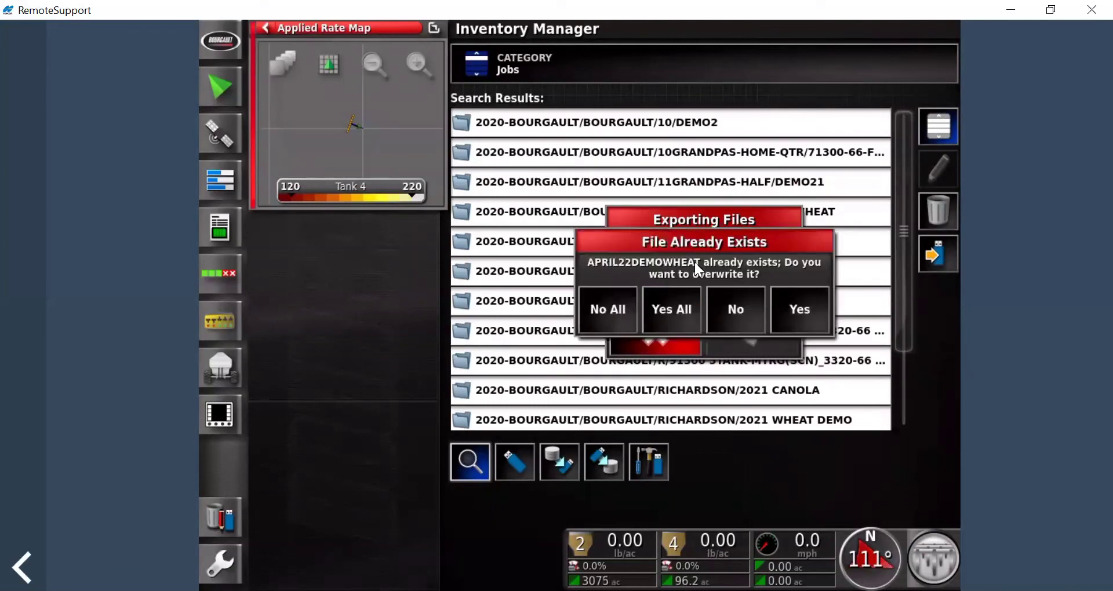
{"action": "left_click", "coordinate": [613, 311]}
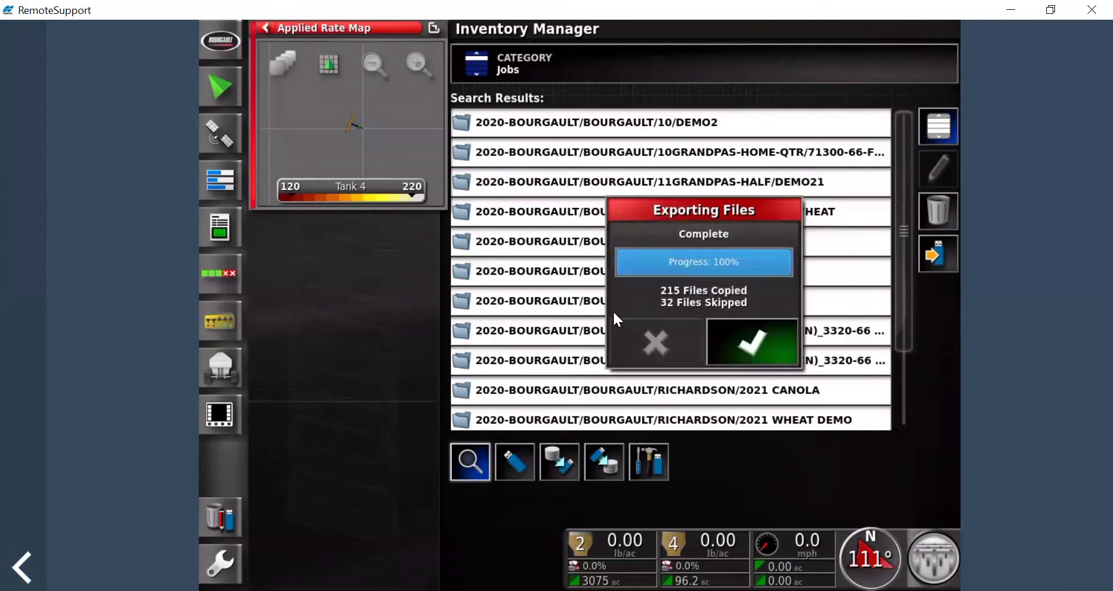
{"action": "left_click", "coordinate": [751, 352]}
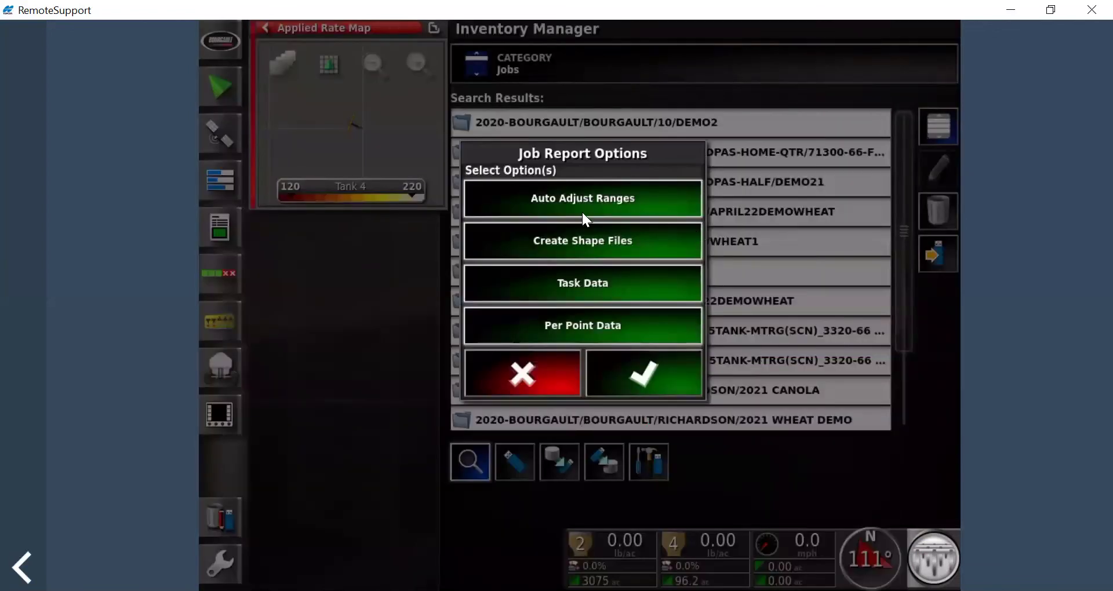
Export the job reports with Auto Adjust Ranges, Create Shape Files, Task Data and Per Point Data selected, and dismiss the export summary.
{"action": "left_click", "coordinate": [580, 241]}
{"action": "left_click", "coordinate": [580, 280]}
{"action": "left_click", "coordinate": [578, 234]}
{"action": "left_click", "coordinate": [582, 281]}
{"action": "left_click", "coordinate": [635, 377]}
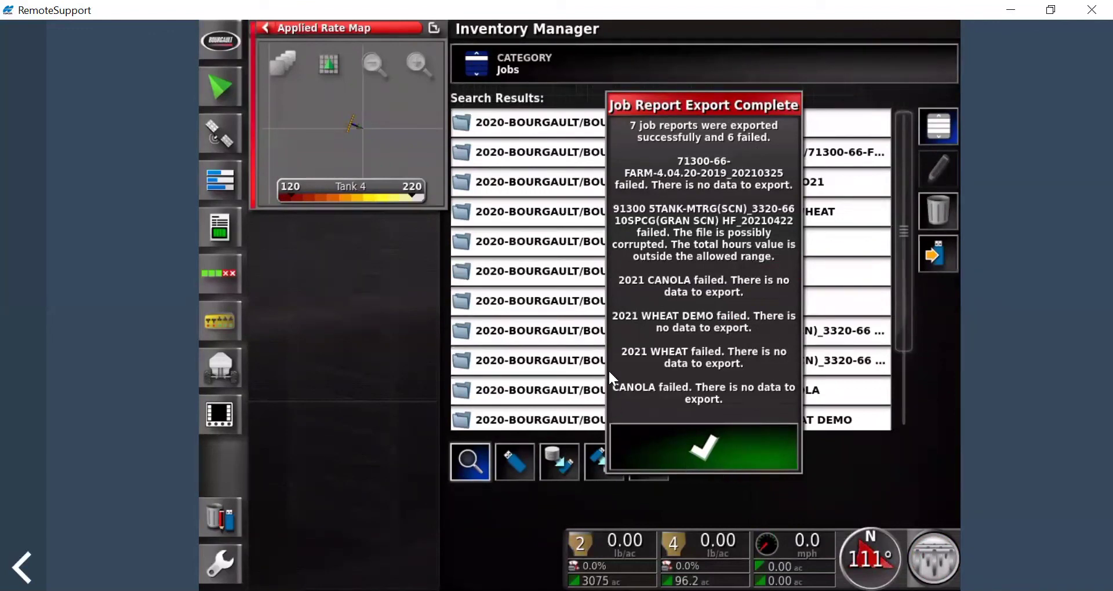
{"action": "left_click", "coordinate": [714, 457]}
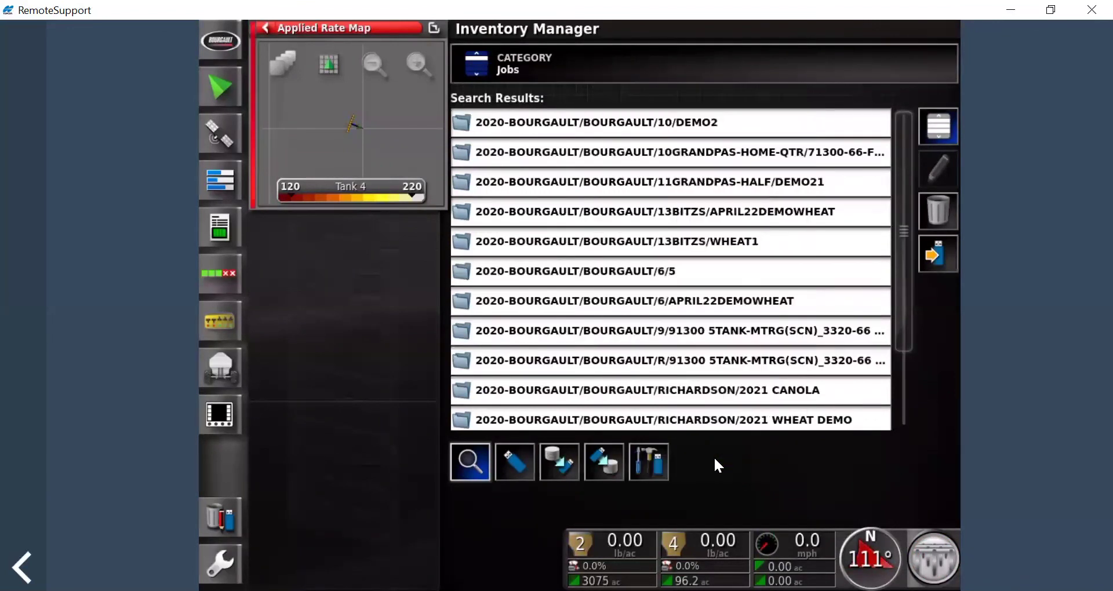